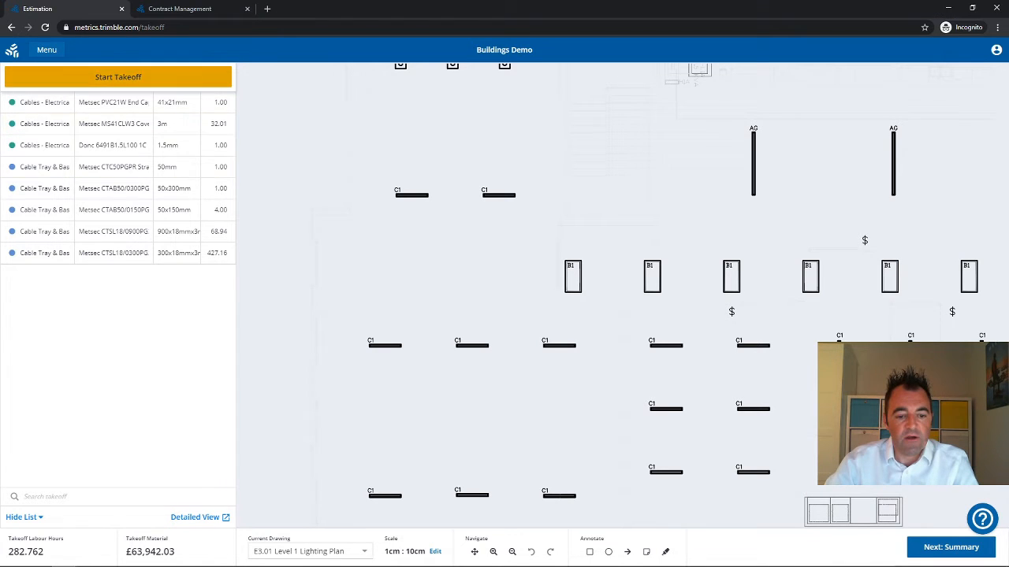
# - Start a new takeoff and find the CTSL18/0300PG3 heavy gauge straight flange tray in the database
pyautogui.click(119, 77)
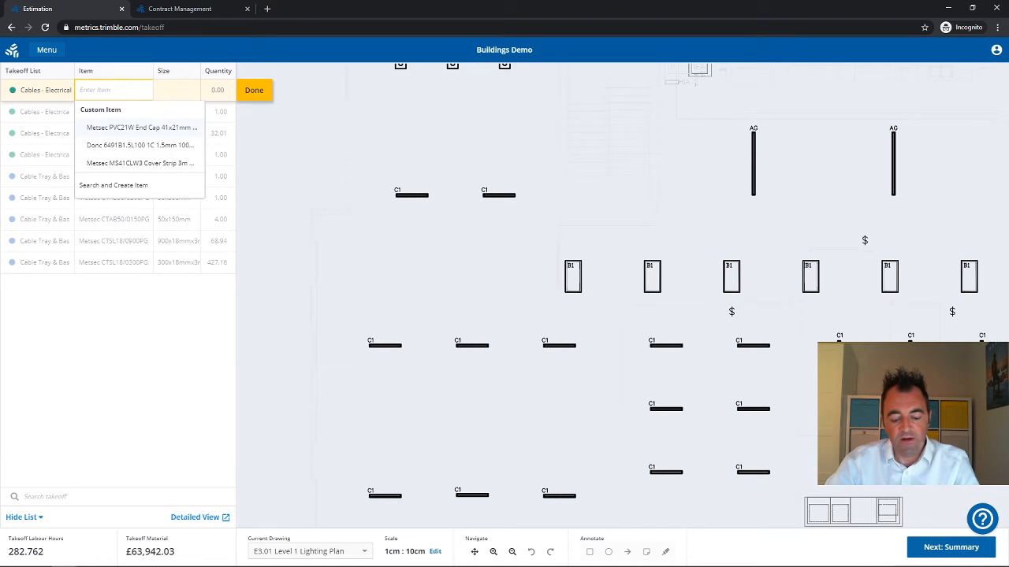
pyautogui.write('Heavy Duty Tray Straight Flange Pre-Galvanised')
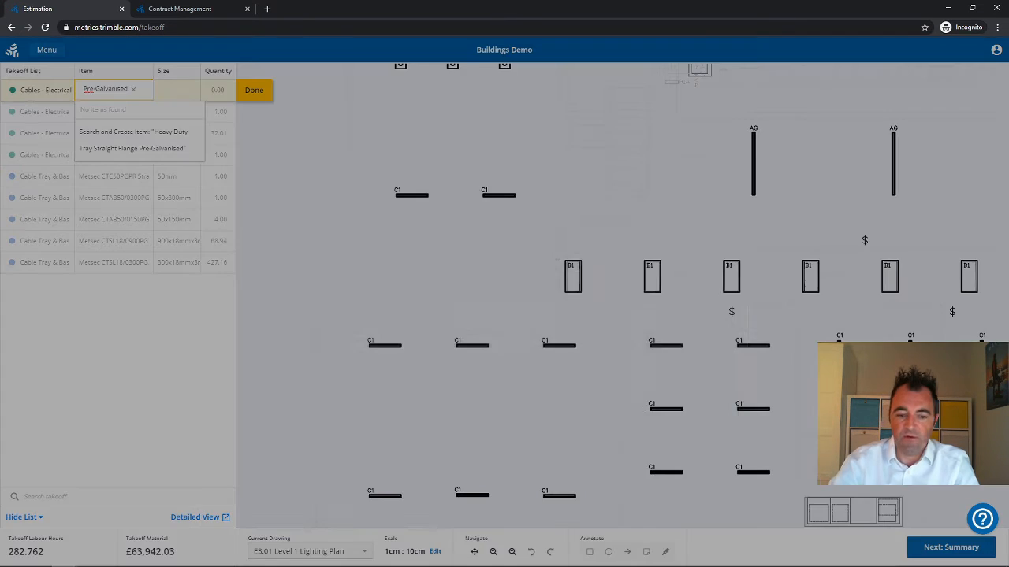
pyautogui.press('Return')
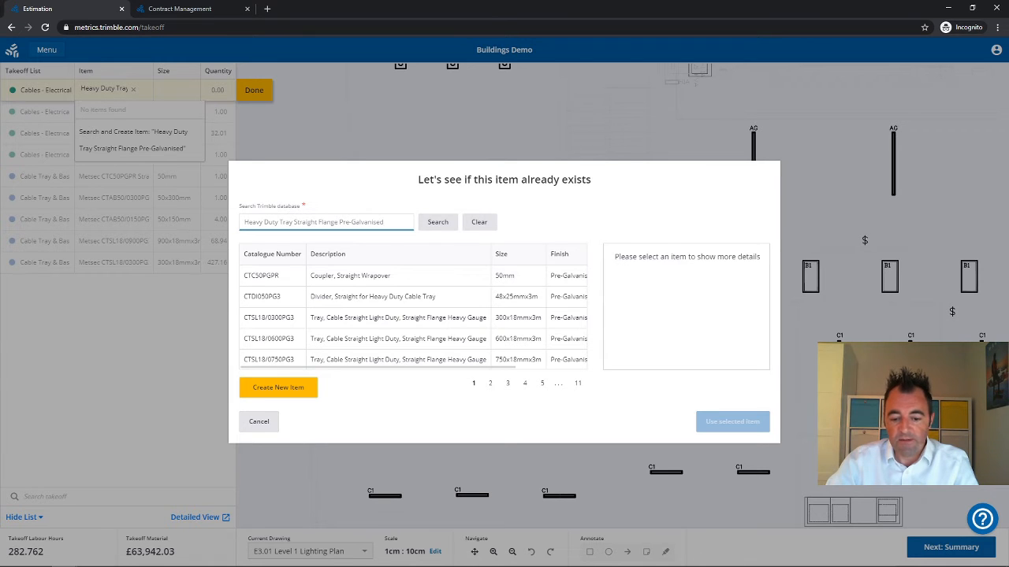
pyautogui.click(398, 318)
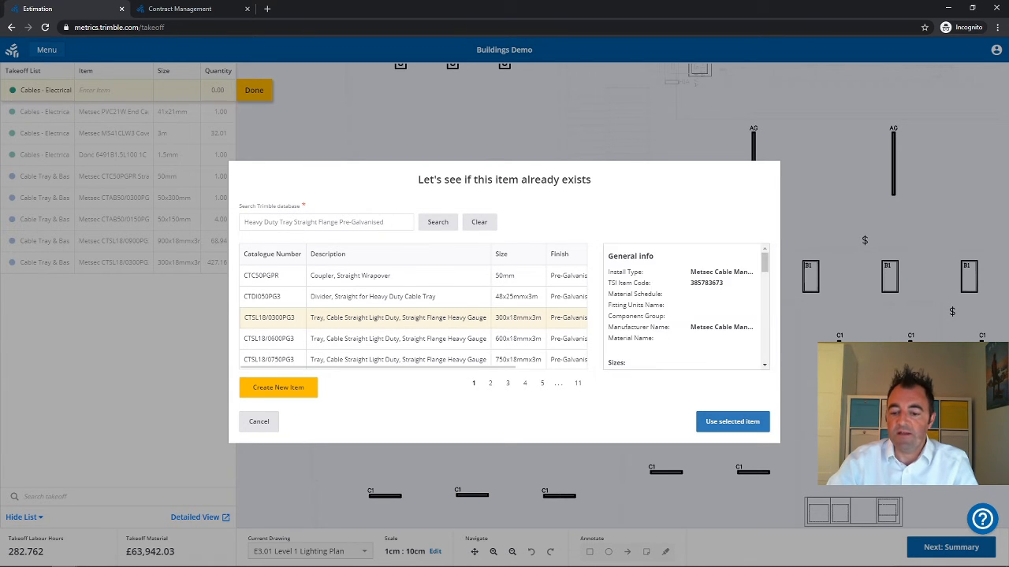
pyautogui.scroll(-3, 685, 307)
pyautogui.scroll(-2, 686, 308)
# - Use the selected CTSL18 300x18mmx3m tray as the new takeoff entry's item
pyautogui.click(732, 422)
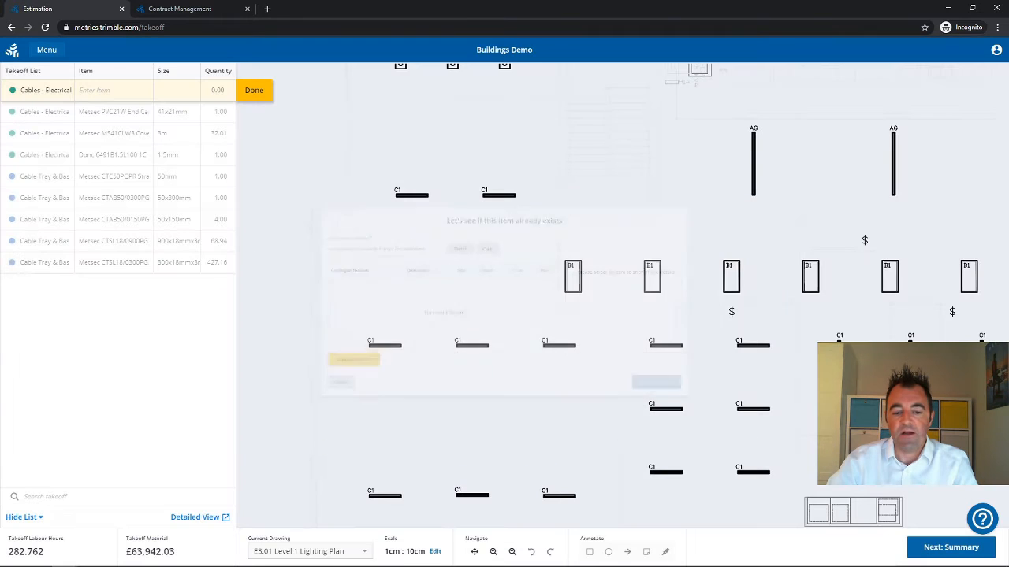